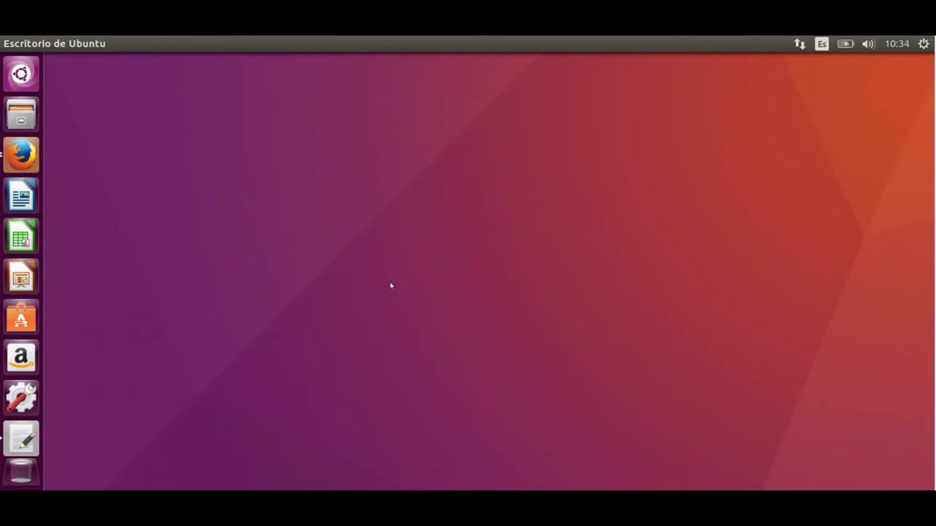
# Open a terminal and refresh the package lists with the command "sudo apt update" taken from the text editor notes
pyautogui.hotkey('ctrl', 'alt', 't')
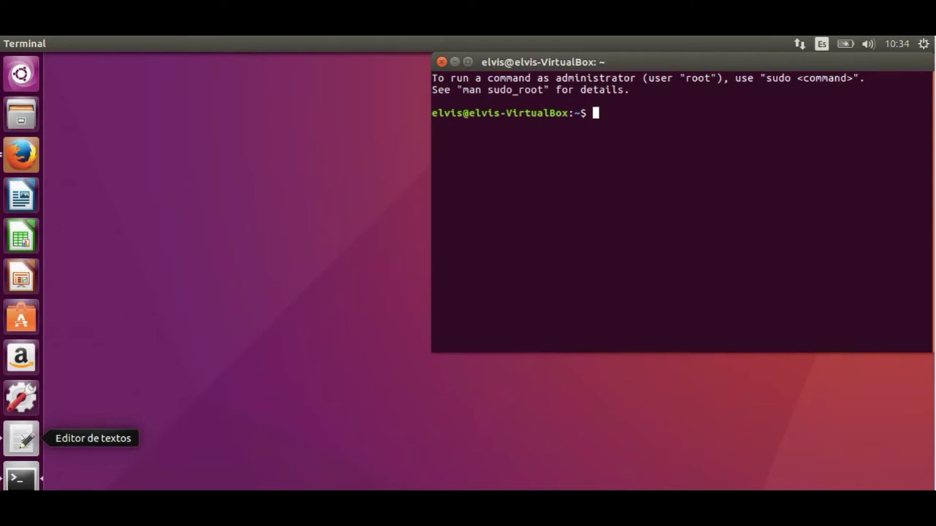
pyautogui.click(20, 438)
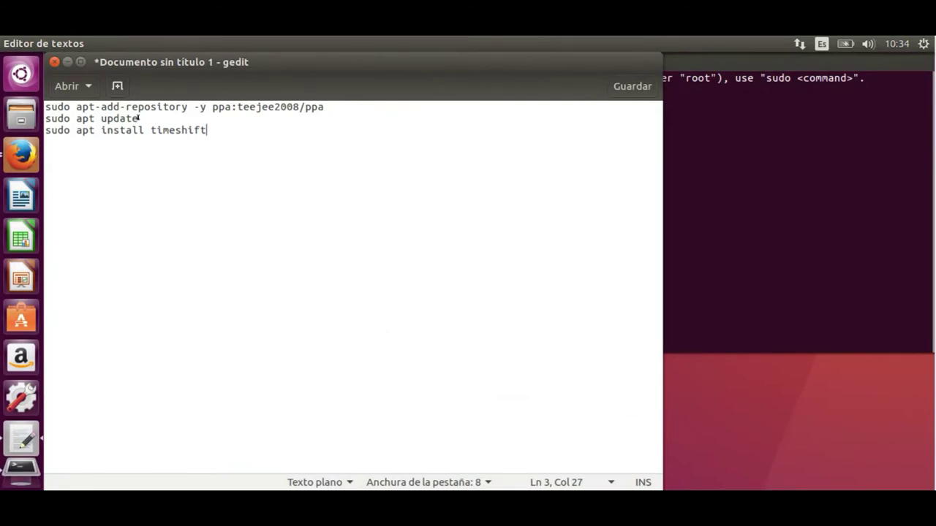
pyautogui.moveTo(144, 118); pyautogui.dragTo(45, 119)
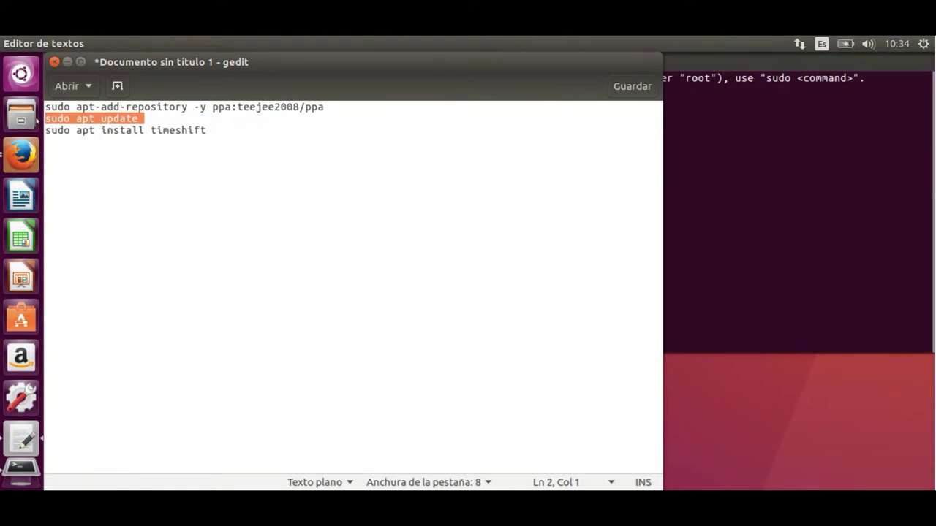
pyautogui.click(730, 111)
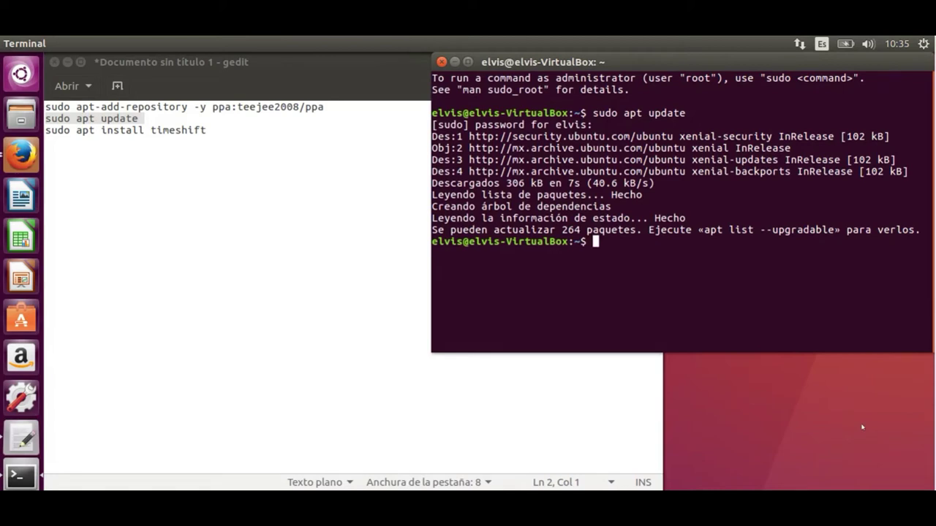
# Copy "sudo apt-add-repository -y ppa:teejee2008/ppa" from the notes and run it in the terminal to add the repository
pyautogui.click(330, 107)
pyautogui.click(236, 106)
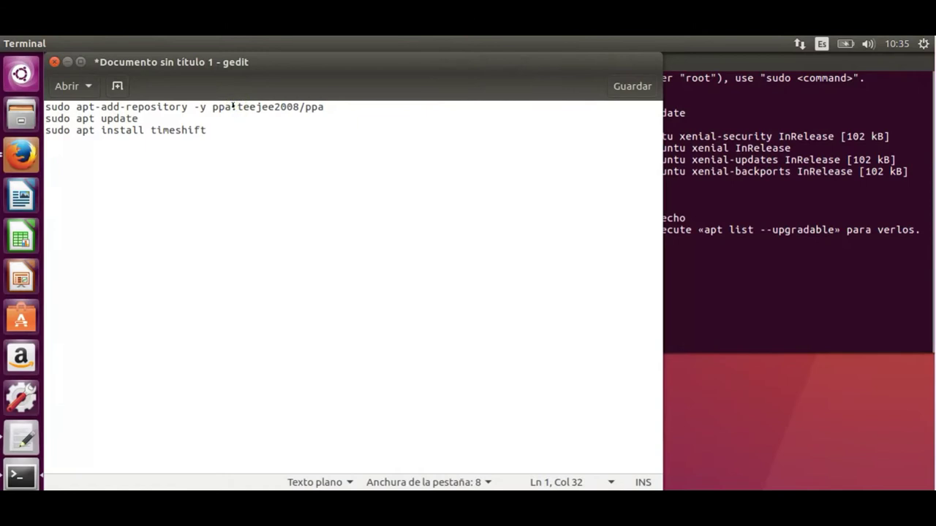
pyautogui.moveTo(327, 107); pyautogui.dragTo(46, 107)
pyautogui.hotkey('ctrl', 'c')
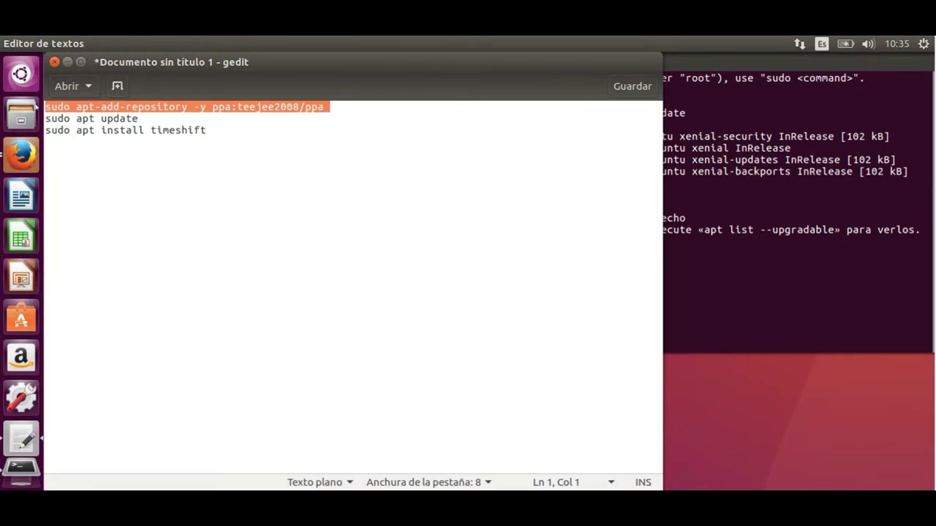
pyautogui.click(736, 263)
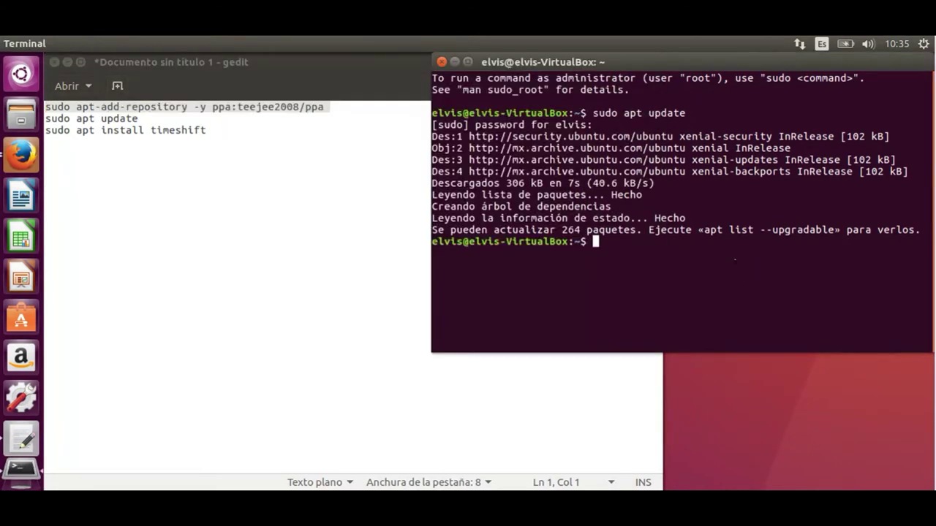
pyautogui.rightClick(642, 255)
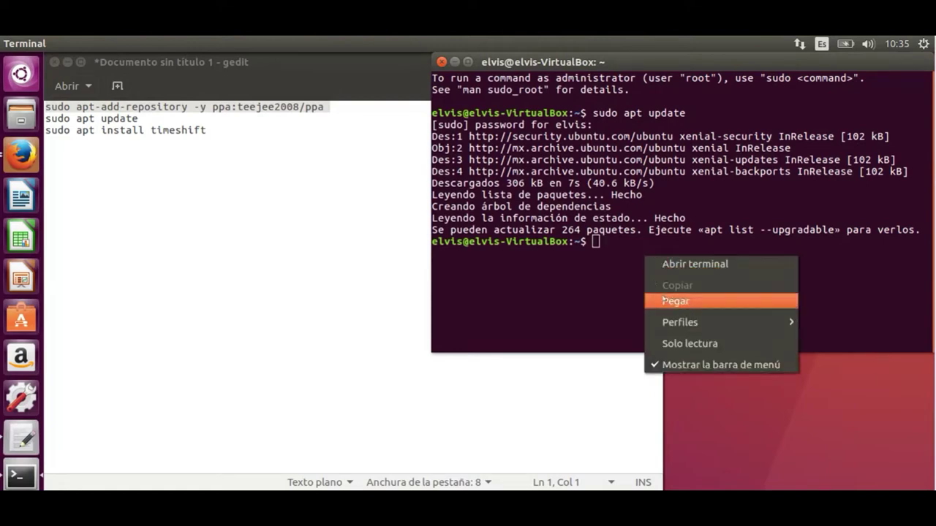
pyautogui.click(664, 300)
pyautogui.press('Return')
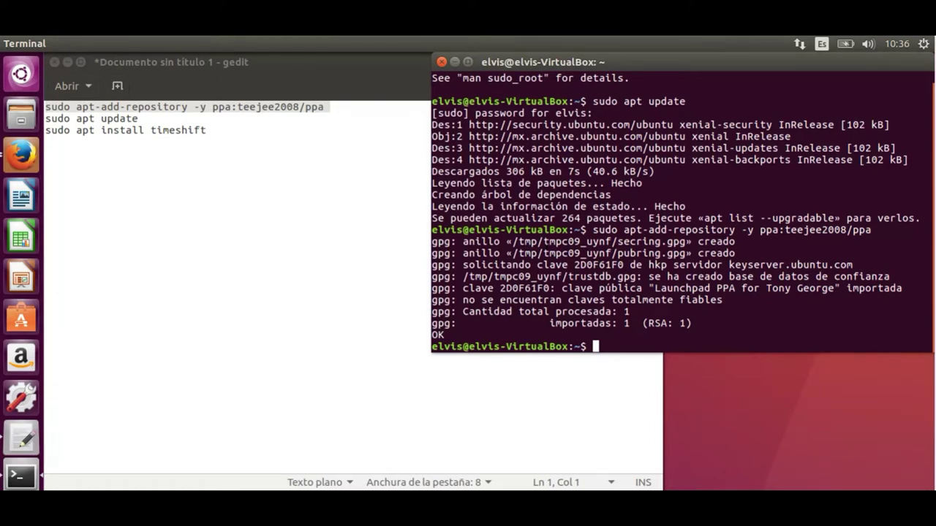
# Copy "sudo apt install timeshift" from the notes and run it in the terminal
pyautogui.click(210, 130)
pyautogui.click(151, 129)
pyautogui.moveTo(208, 130); pyautogui.dragTo(118, 130)
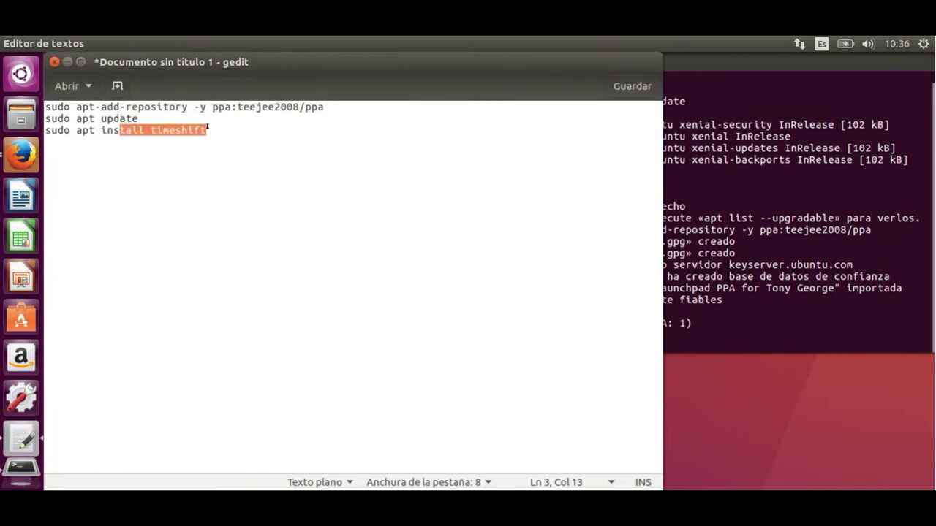
pyautogui.click(209, 130)
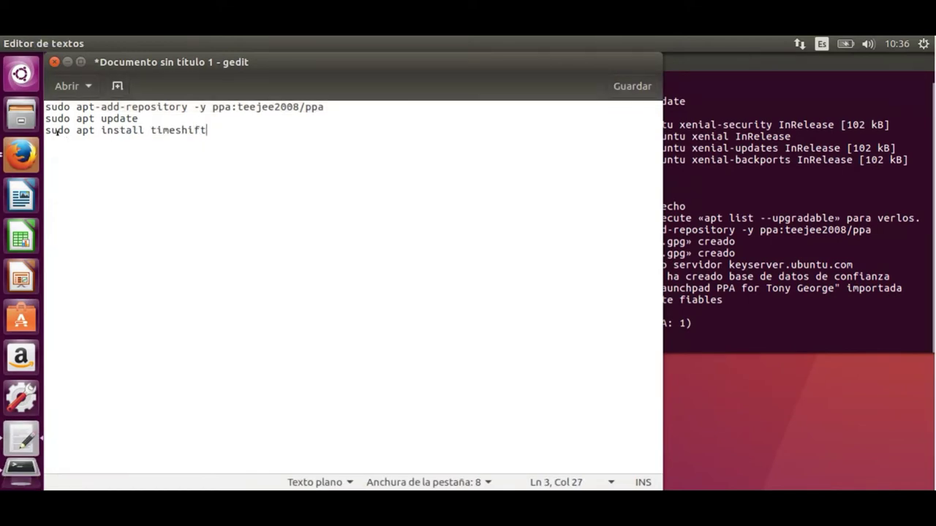
pyautogui.moveTo(208, 130); pyautogui.dragTo(45, 130)
pyautogui.hotkey('ctrl', 'c')
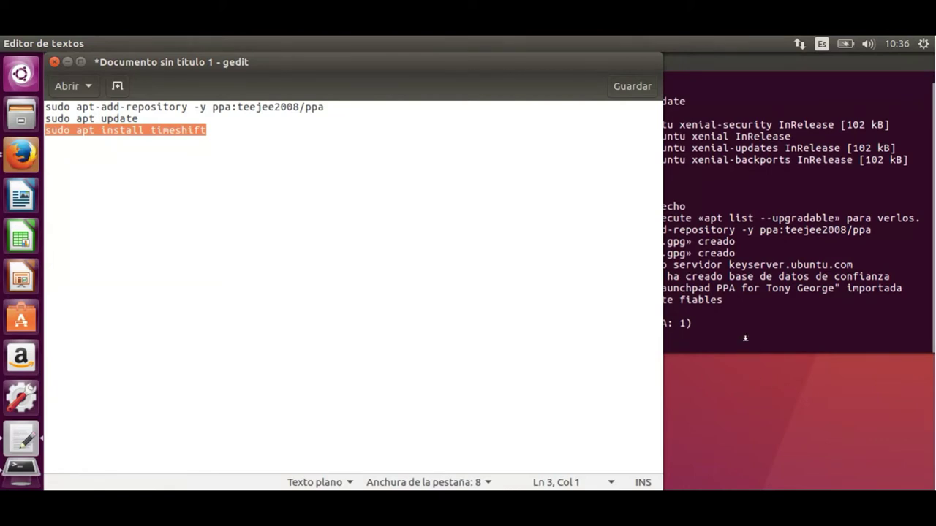
pyautogui.click(709, 334)
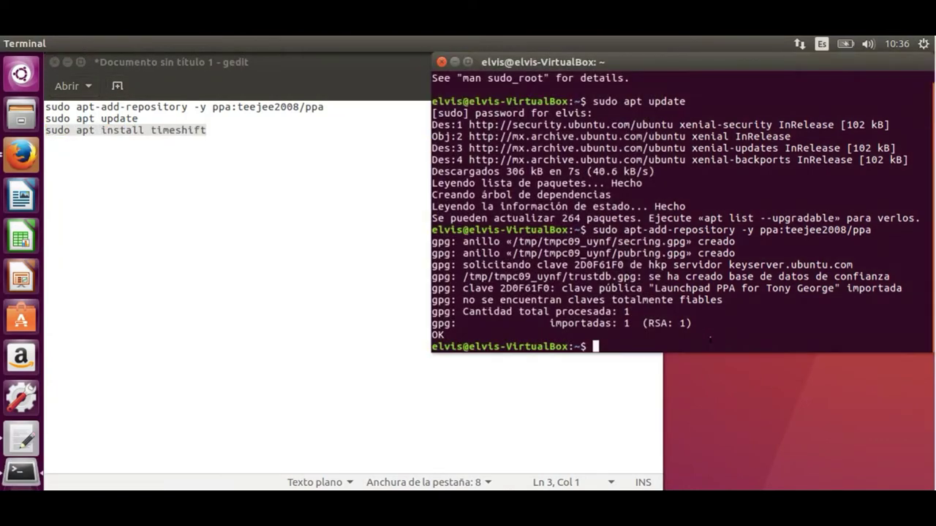
pyautogui.rightClick(677, 342)
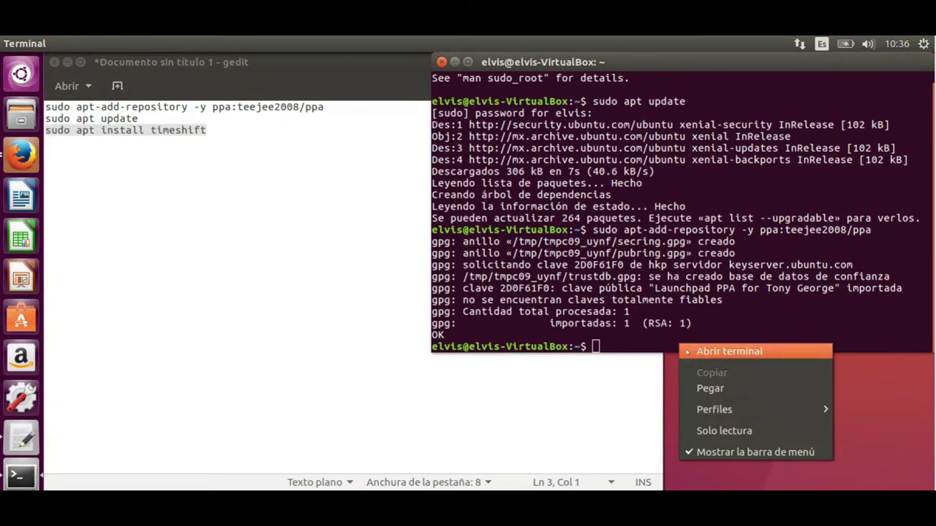
pyautogui.click(709, 388)
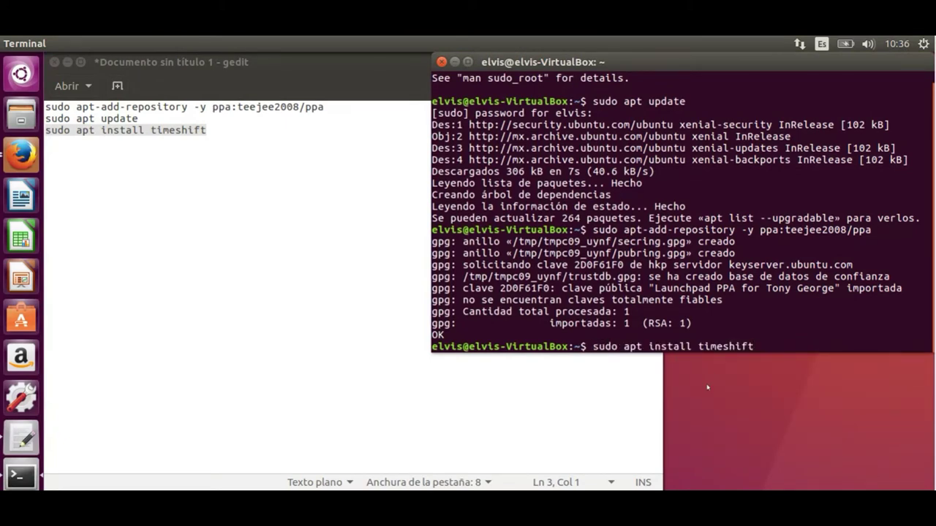
pyautogui.press('Return')
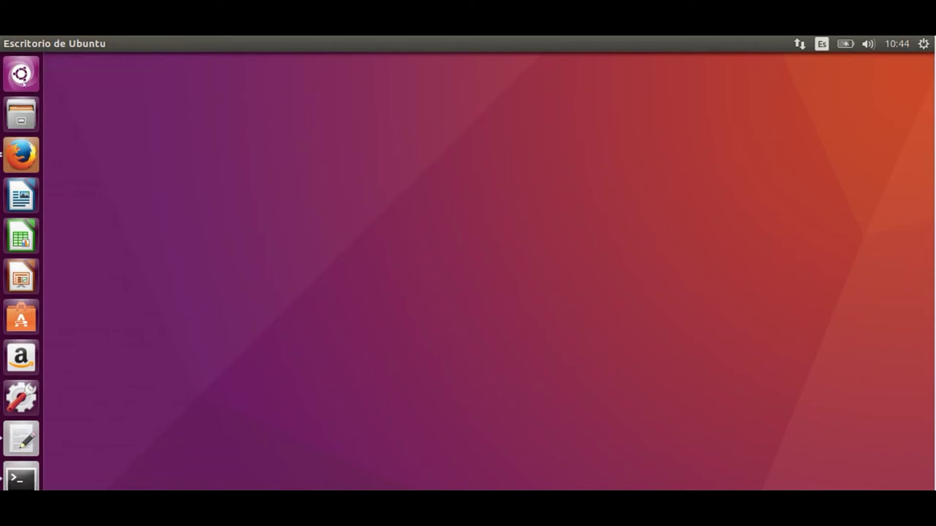
# Search the computer for "time", launch Timeshift and authenticate with the account password
pyautogui.click(22, 75)
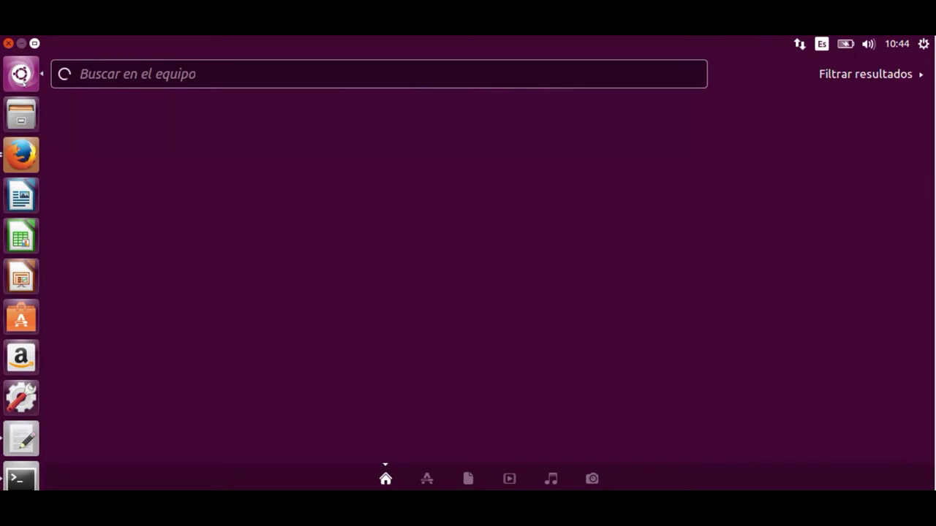
pyautogui.write('tim')
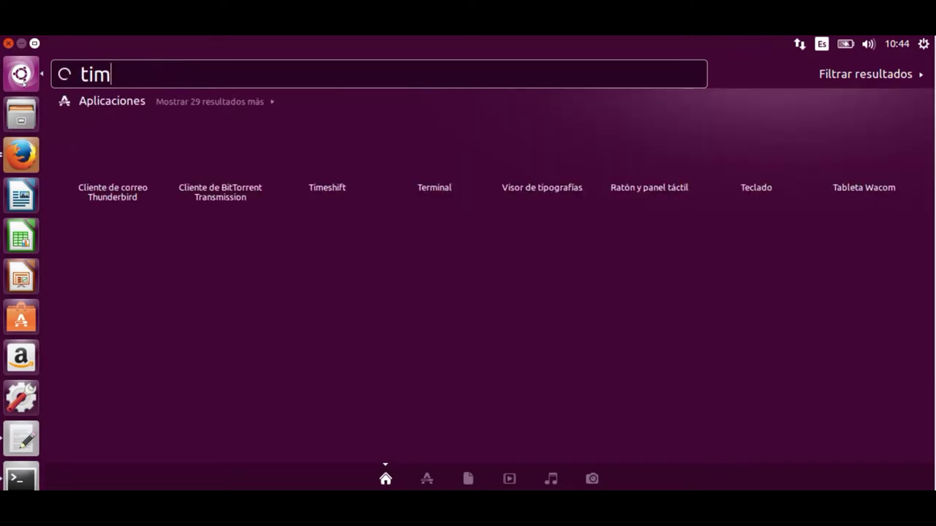
pyautogui.write('e')
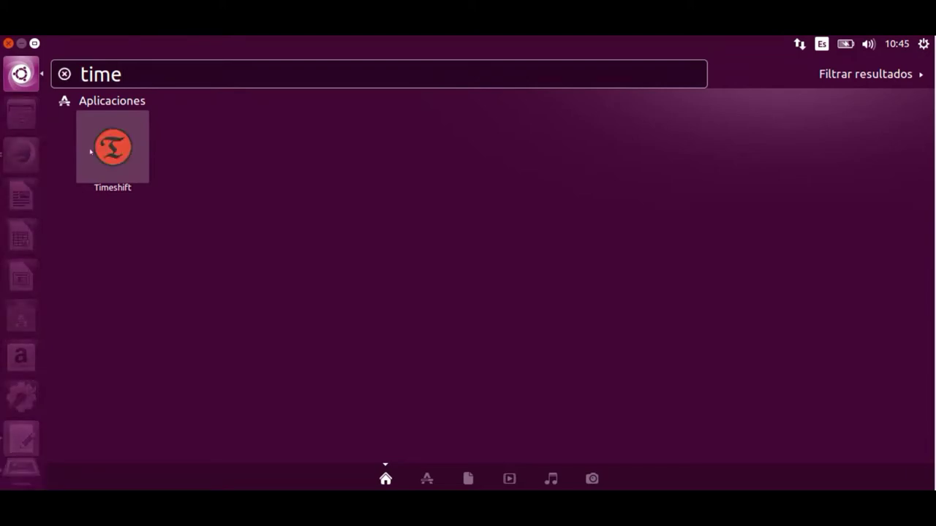
pyautogui.click(90, 151)
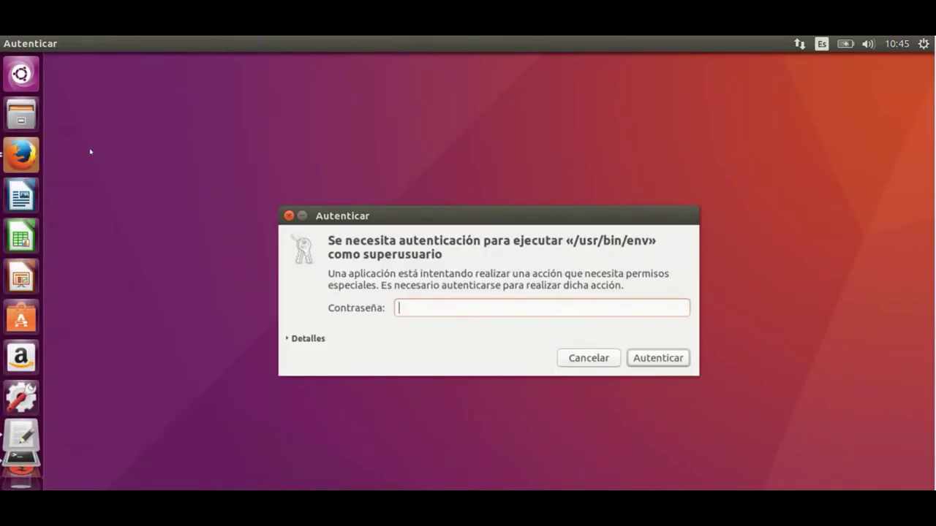
pyautogui.write('****')
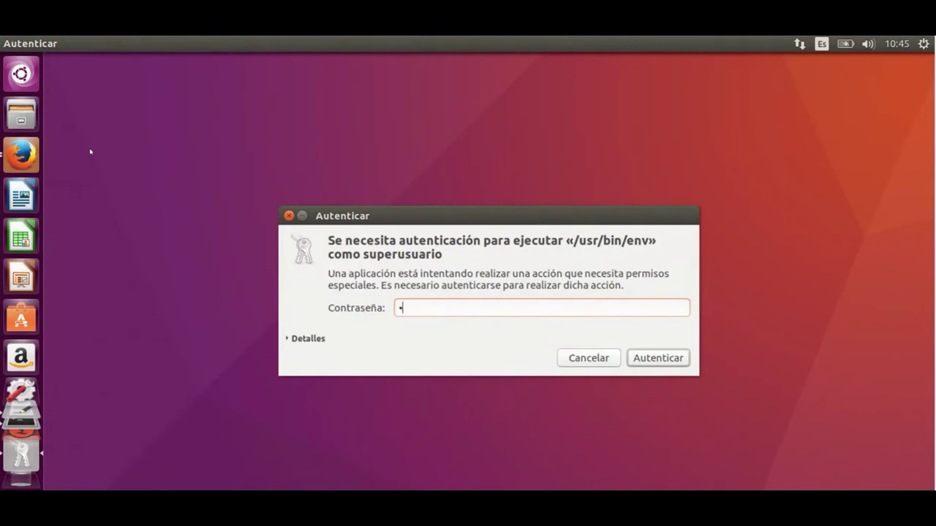
pyautogui.write('*')
pyautogui.press('Return')
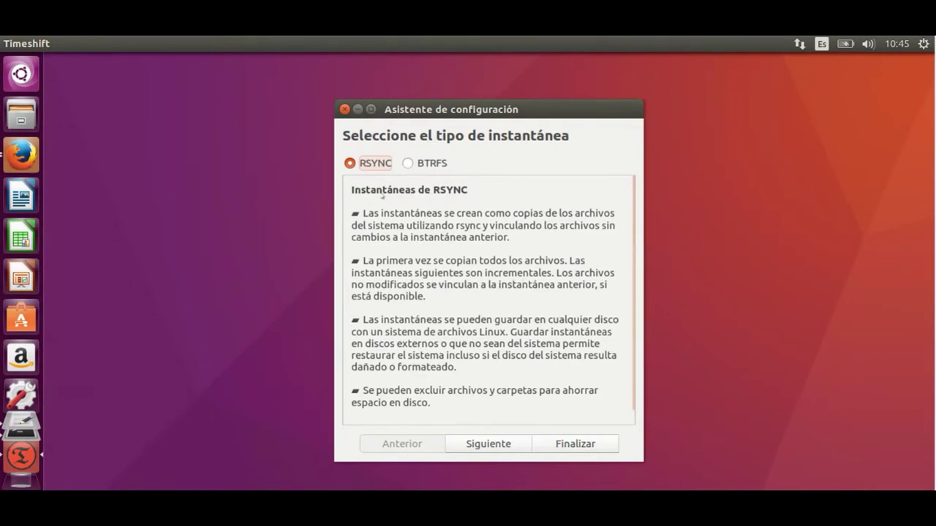
# Complete the configuration wizard with RSYNC snapshots on sda1, enabling the Arranque level and disabling A diario
pyautogui.click(492, 445)
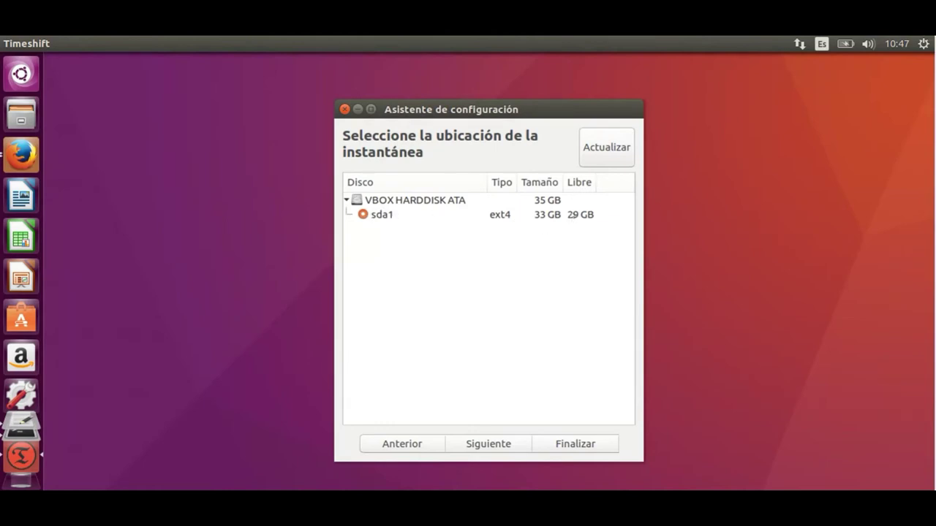
pyautogui.click(488, 444)
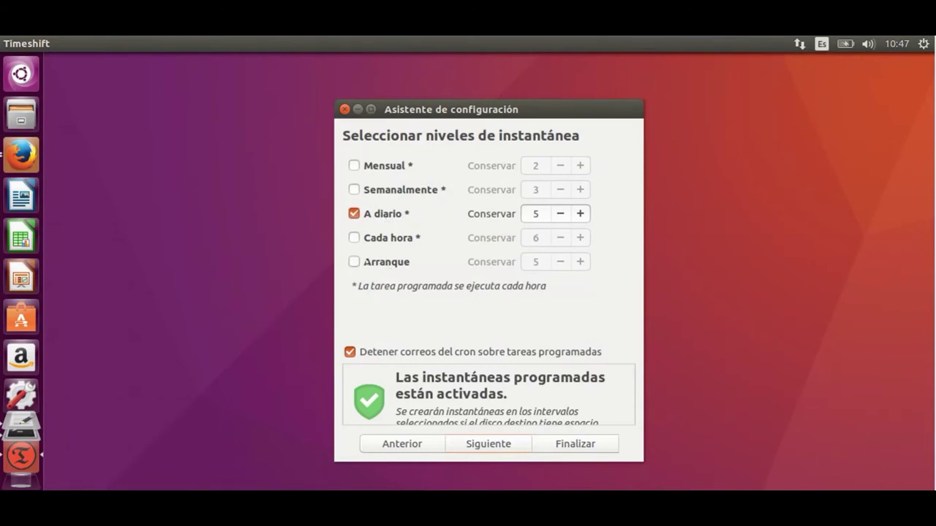
pyautogui.click(353, 262)
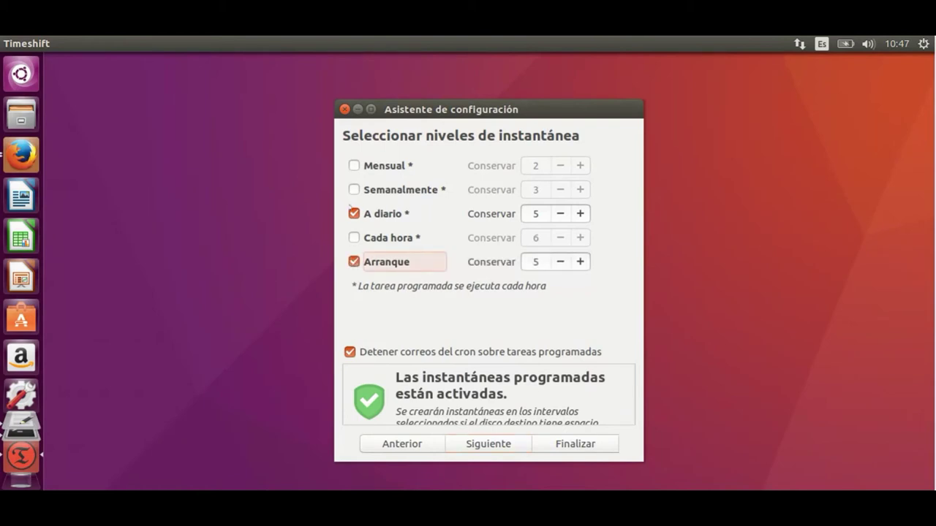
pyautogui.click(353, 214)
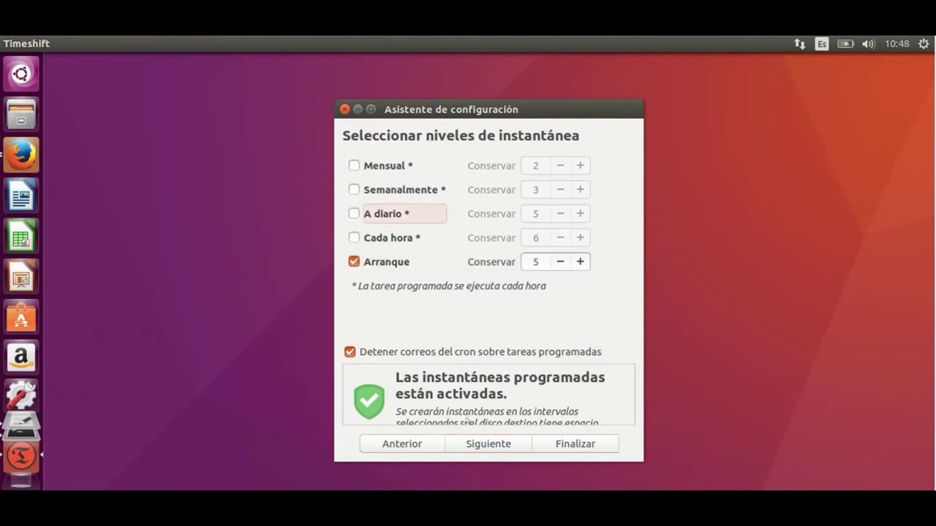
pyautogui.click(487, 445)
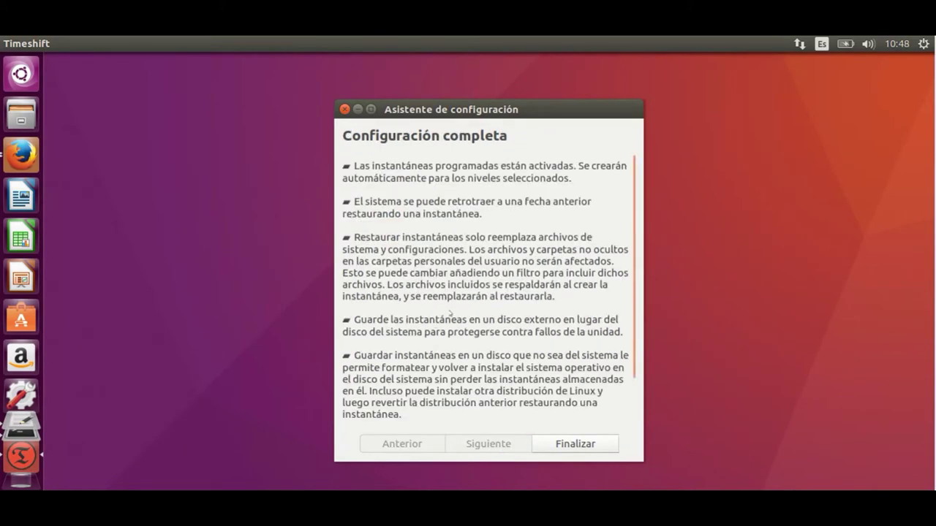
pyautogui.click(545, 443)
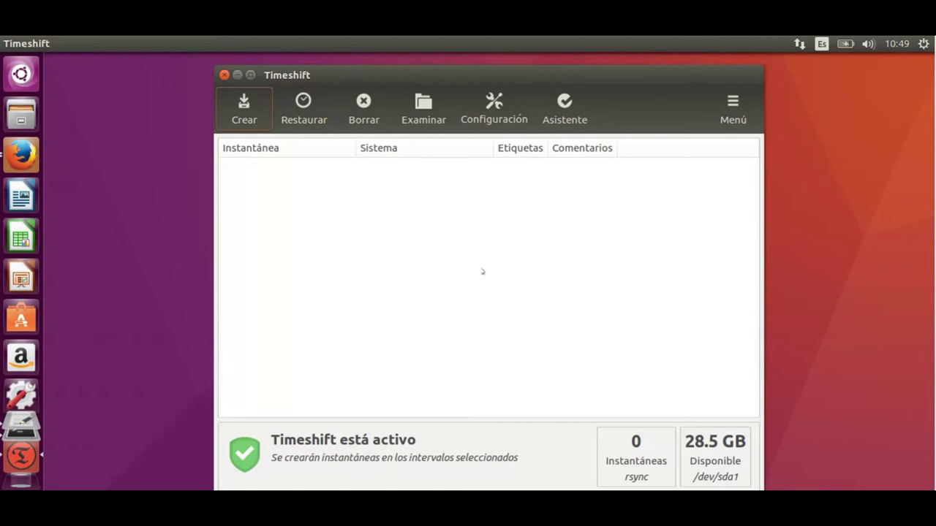
# Create a snapshot of the current system in Timeshift
pyautogui.click(252, 117)
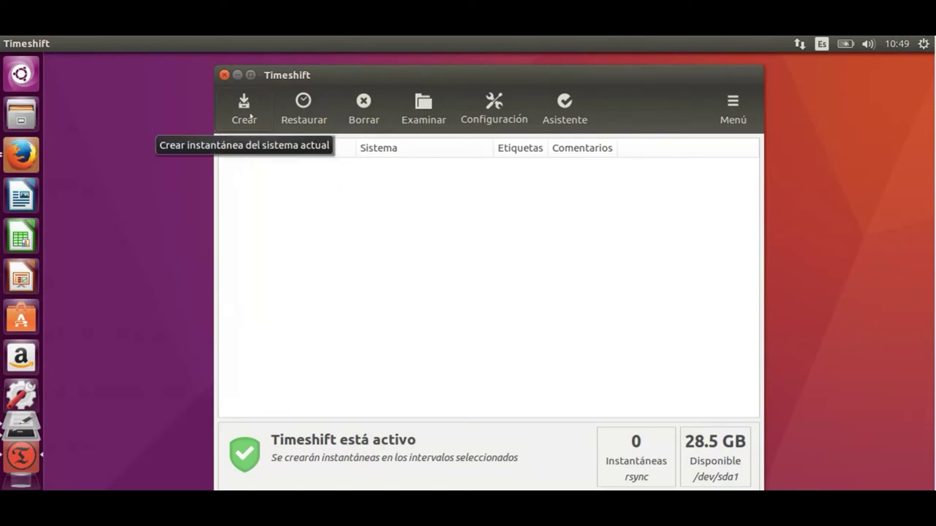
pyautogui.click(249, 113)
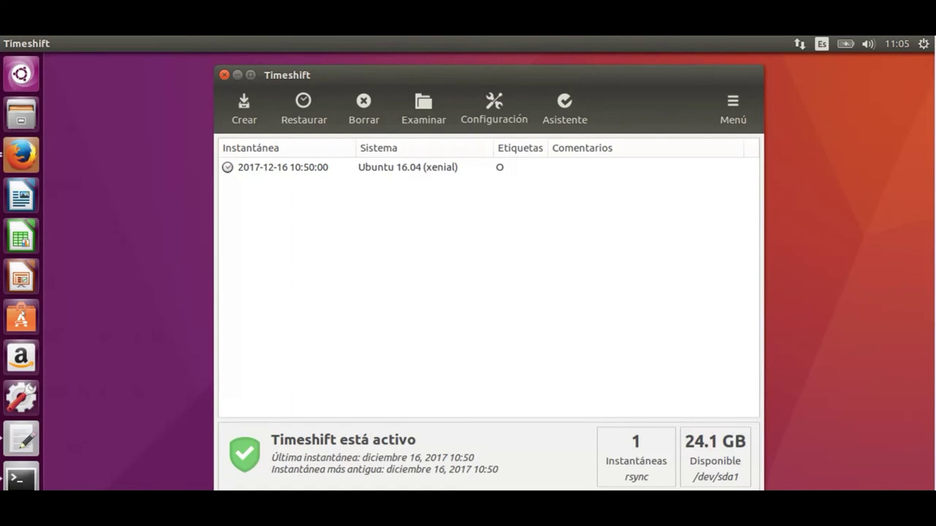
pyautogui.press('super')
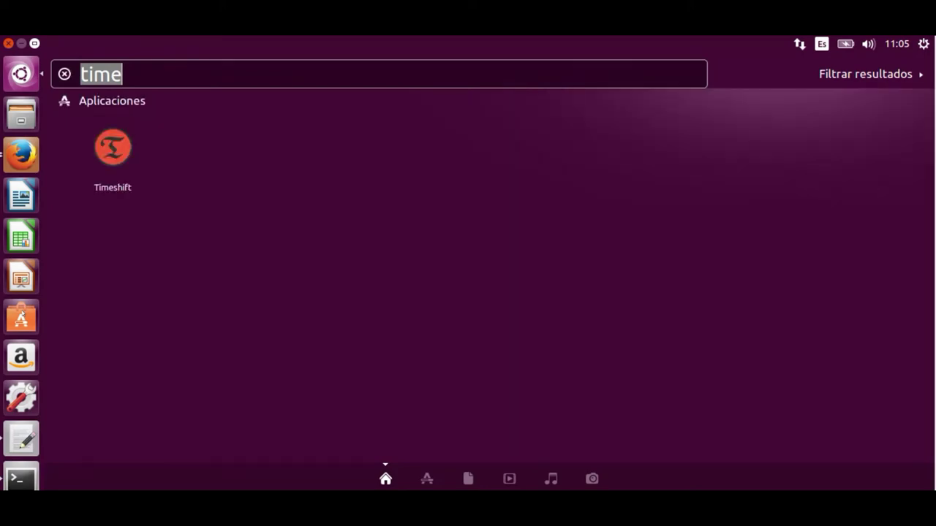
pyautogui.press('Escape')
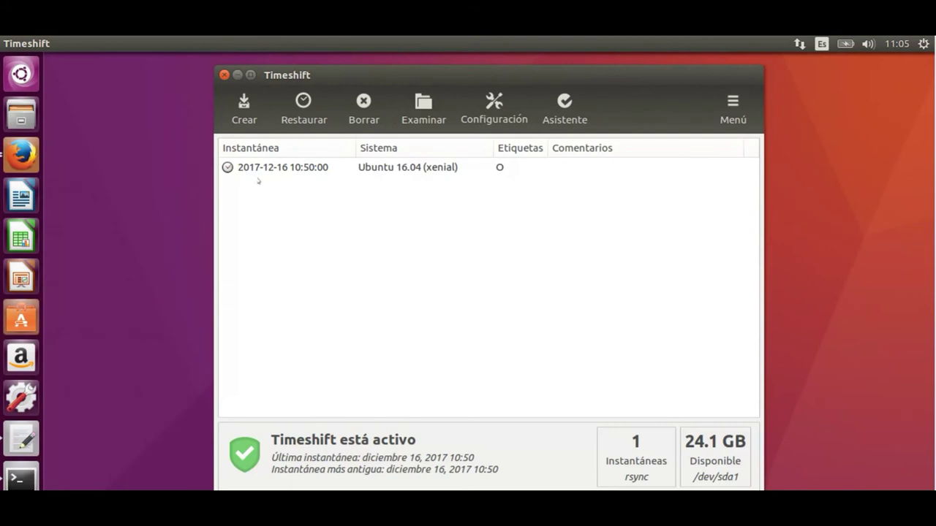
# Open Ubuntu Software and install Audacity from the editors' picks
pyautogui.click(20, 319)
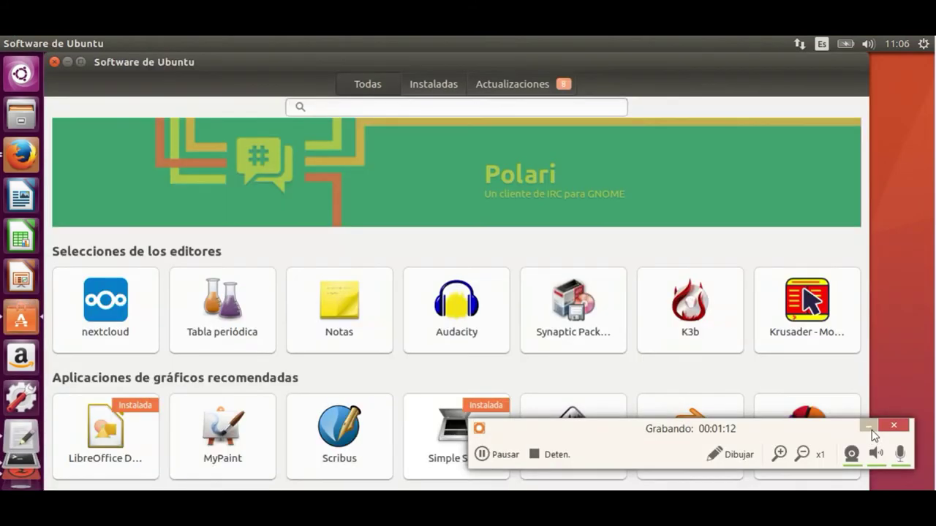
pyautogui.click(870, 429)
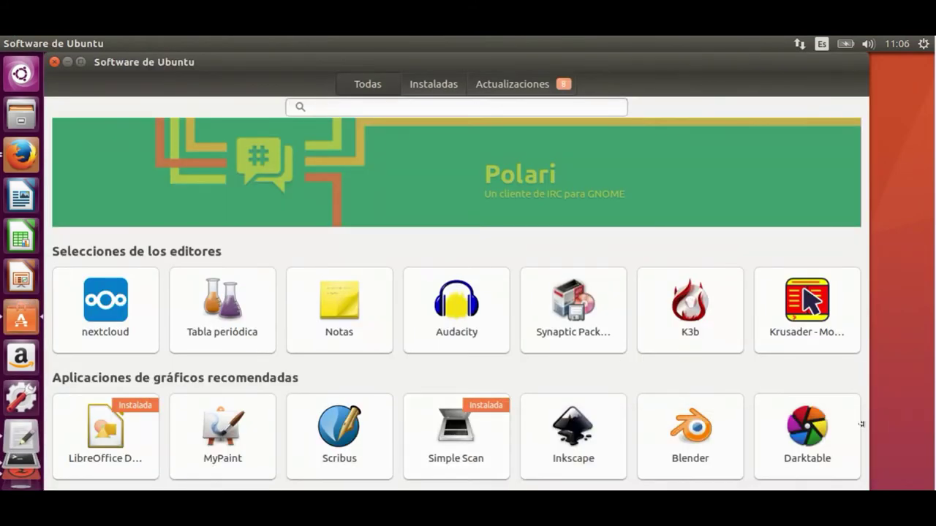
pyautogui.click(458, 322)
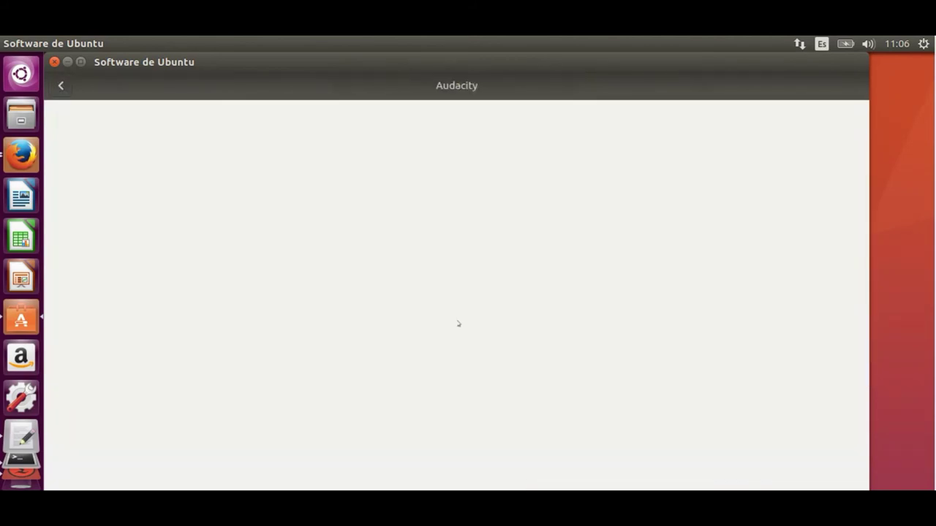
pyautogui.click(268, 168)
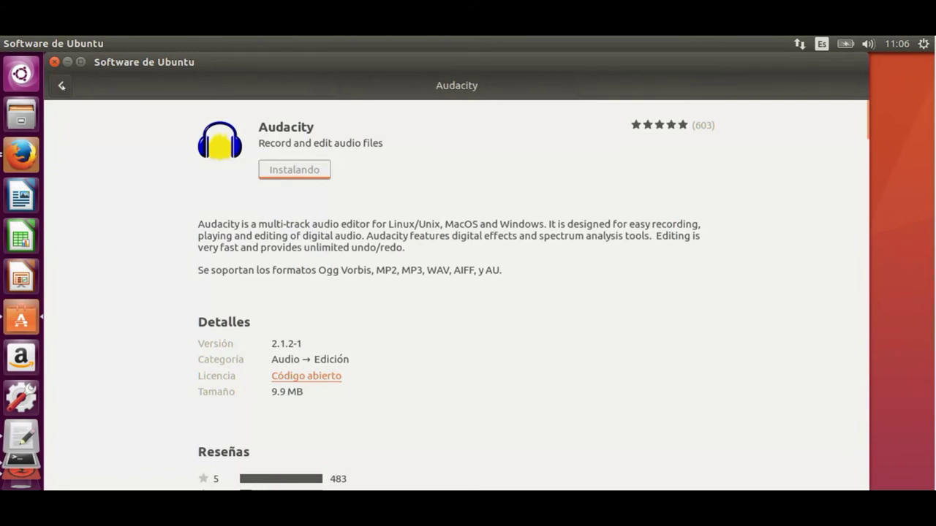
# Return to the software catalogue and install Blender from the recommended graphics applications
pyautogui.click(62, 86)
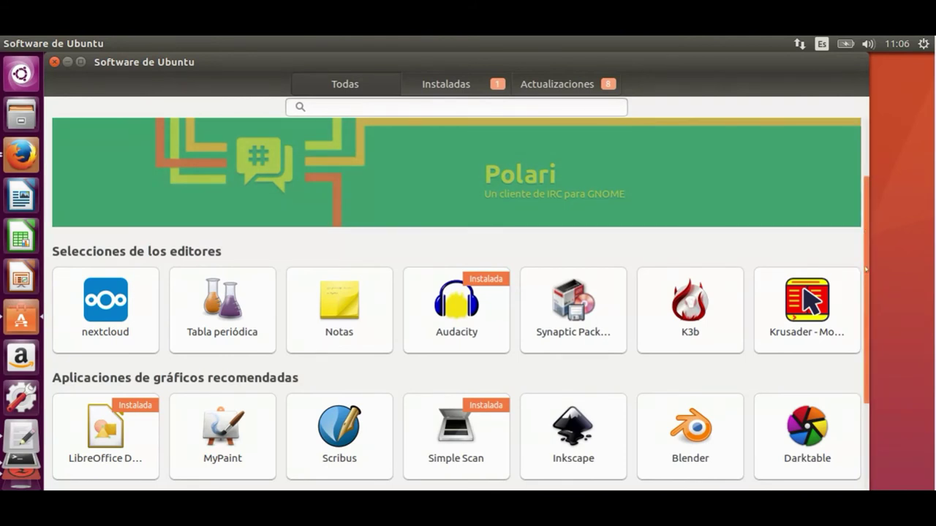
pyautogui.scroll(-3, 742, 324)
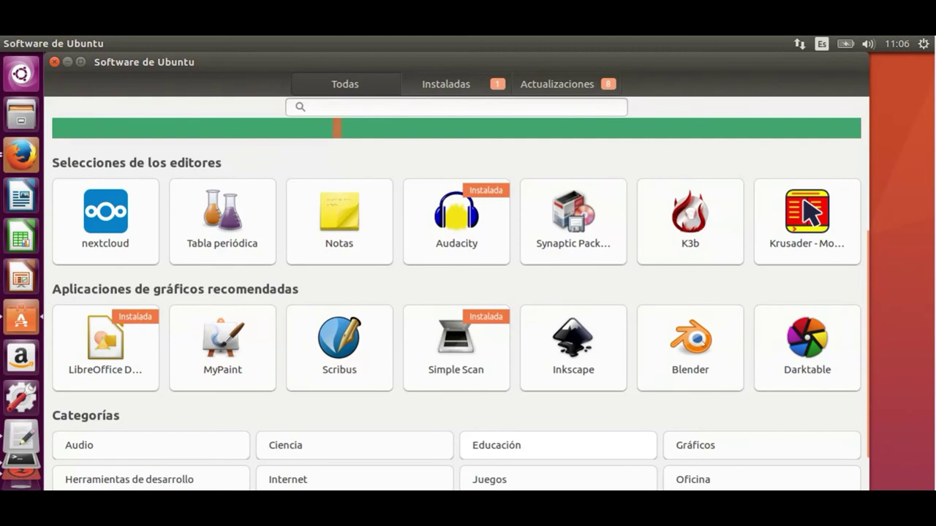
pyautogui.click(690, 338)
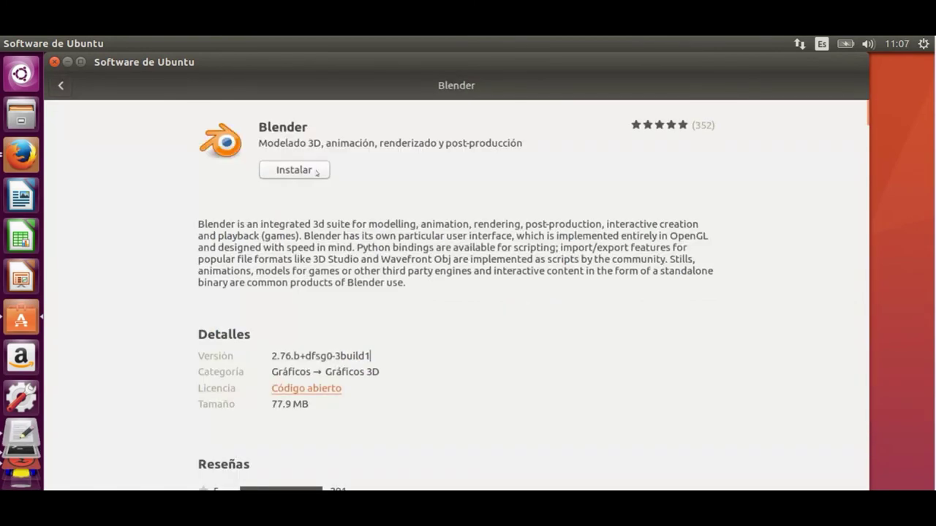
pyautogui.click(307, 171)
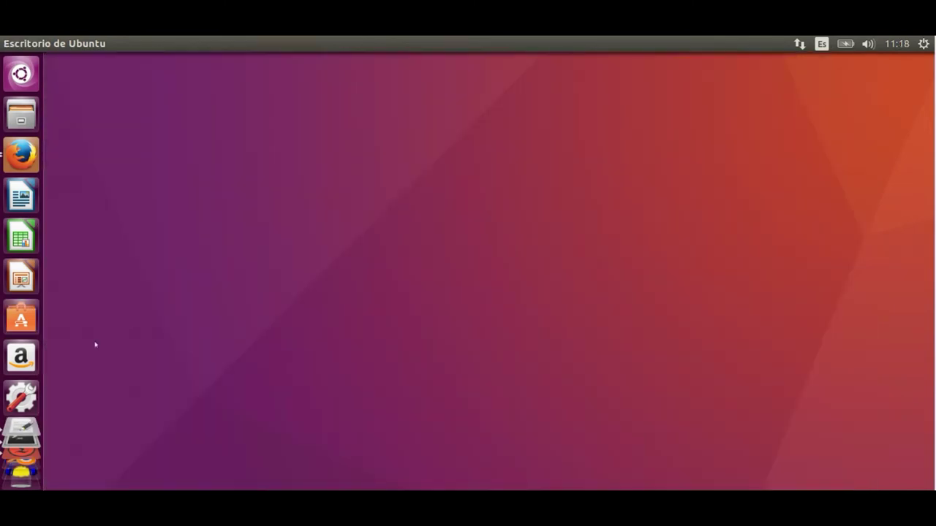
pyautogui.scroll(-3, 22, 446)
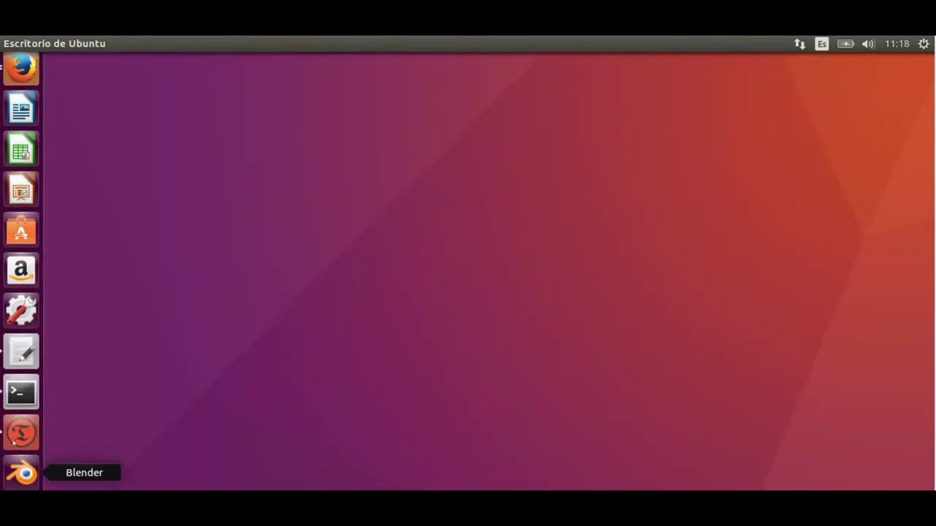
pyautogui.scroll(-2, 22, 468)
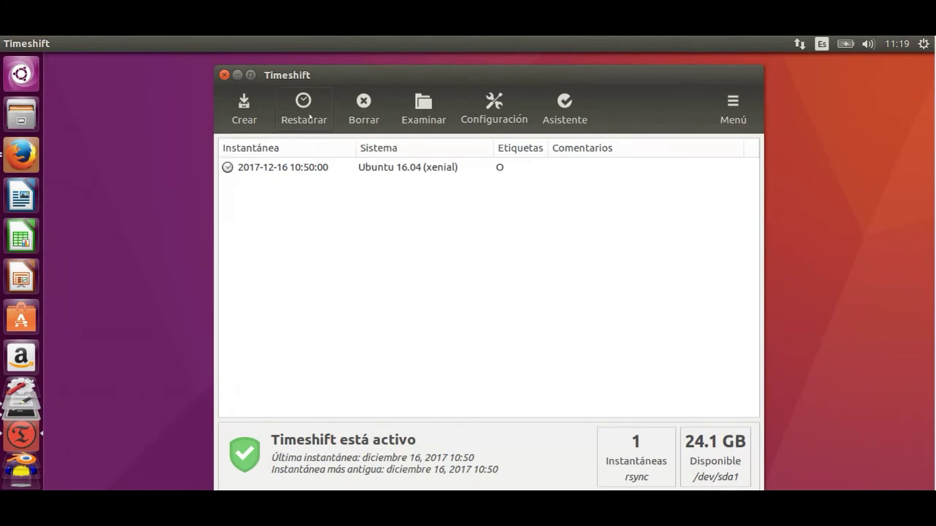
pyautogui.click(310, 118)
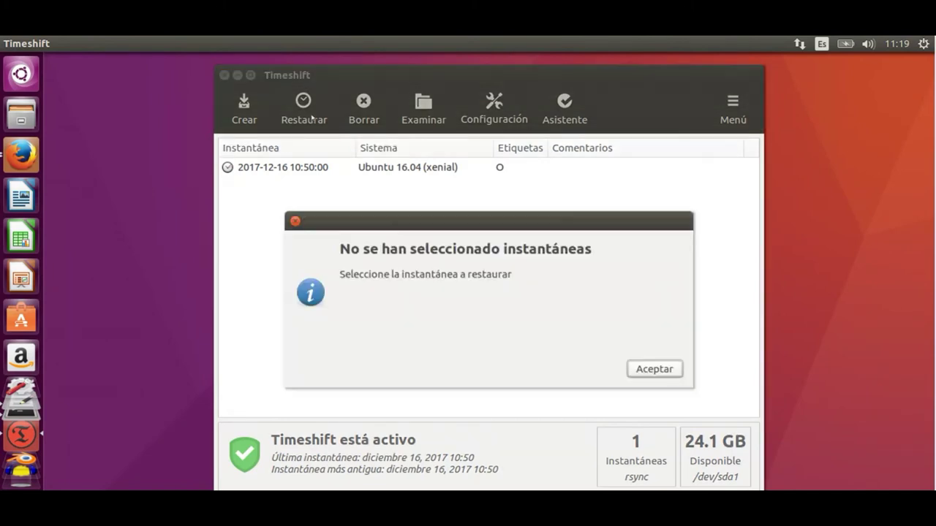
pyautogui.click(657, 369)
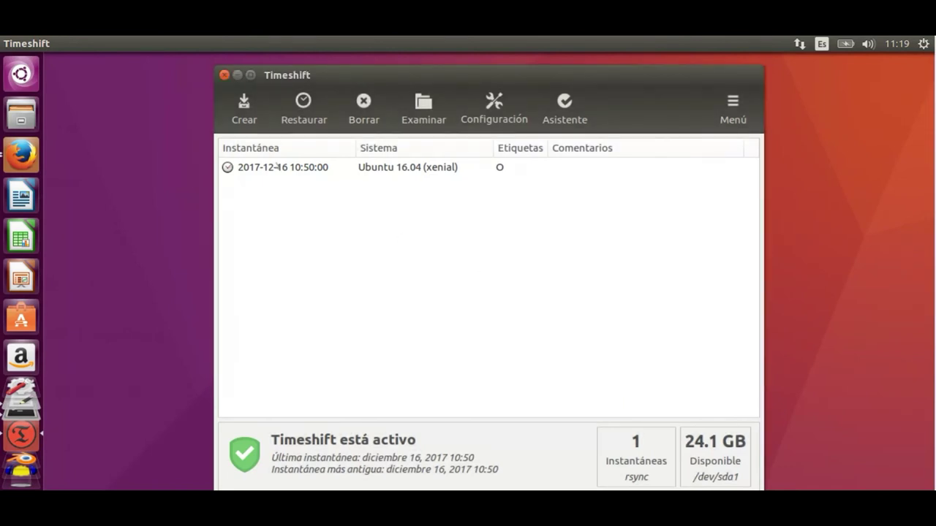
pyautogui.click(276, 167)
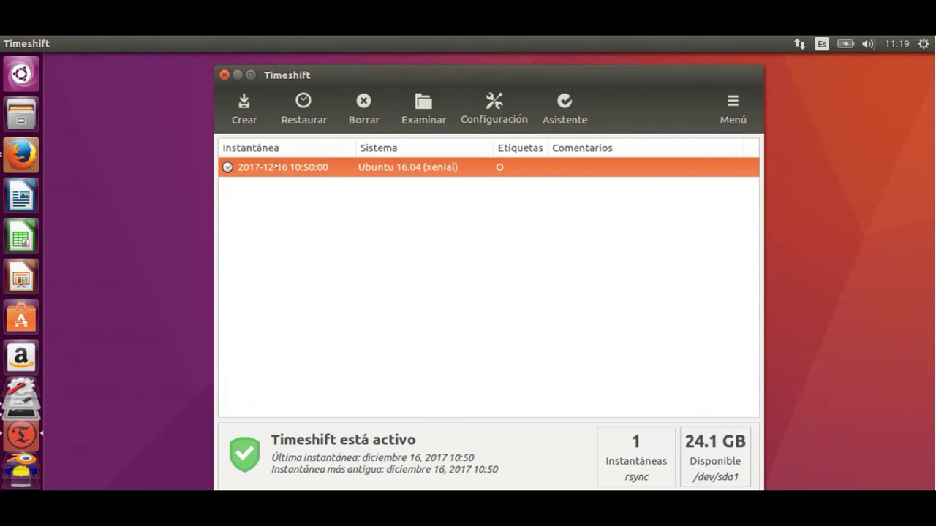
pyautogui.click(304, 108)
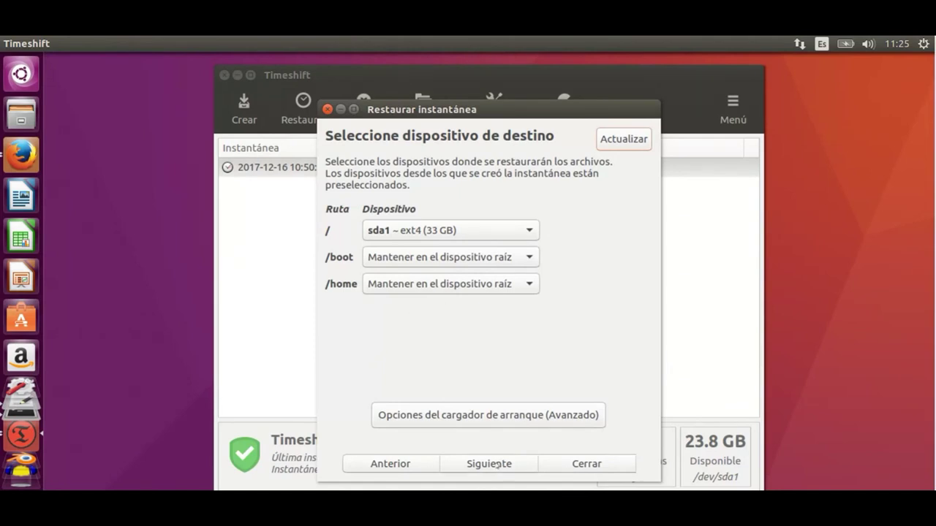
pyautogui.click(489, 463)
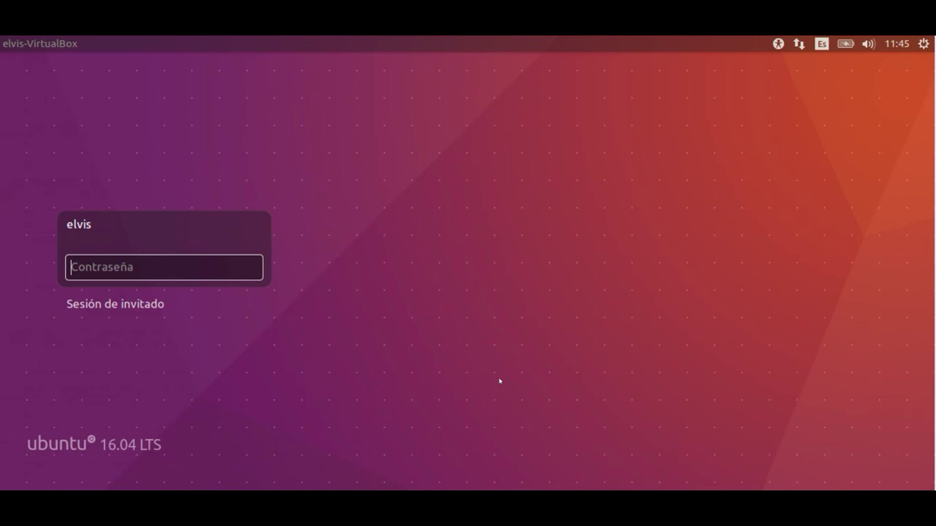
# Log back in to Ubuntu by entering the account password on the login screen
pyautogui.write('****')
pyautogui.press('BackSpace')
pyautogui.press('BackSpace')
pyautogui.press('BackSpace')
pyautogui.press('BackSpace')
pyautogui.write('*****')
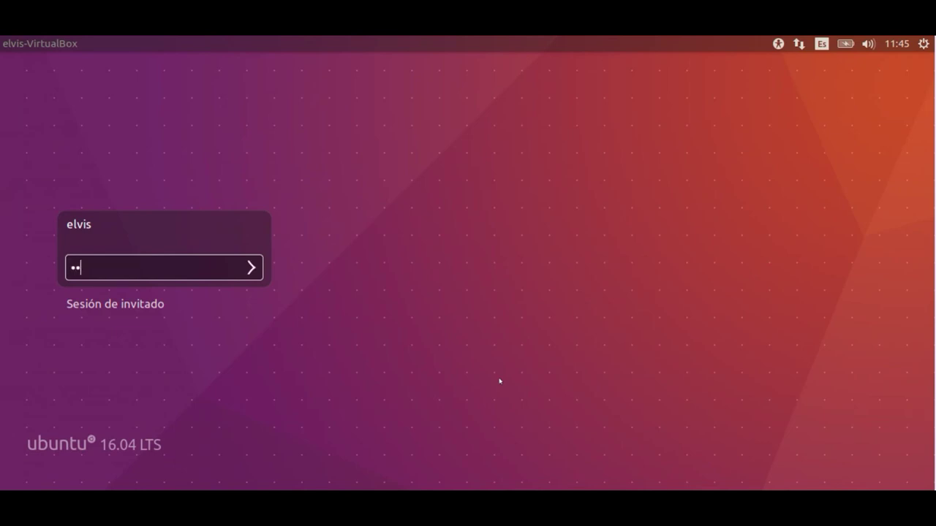
pyautogui.press('Return')
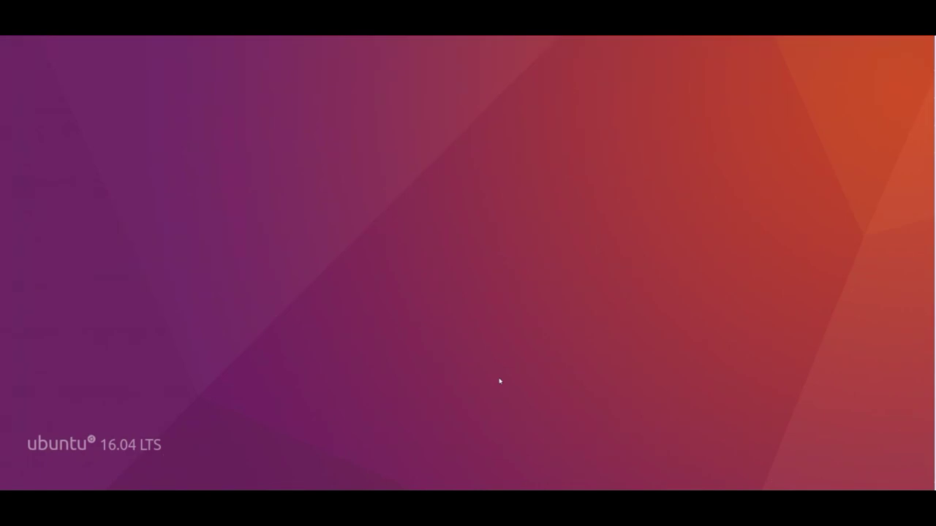